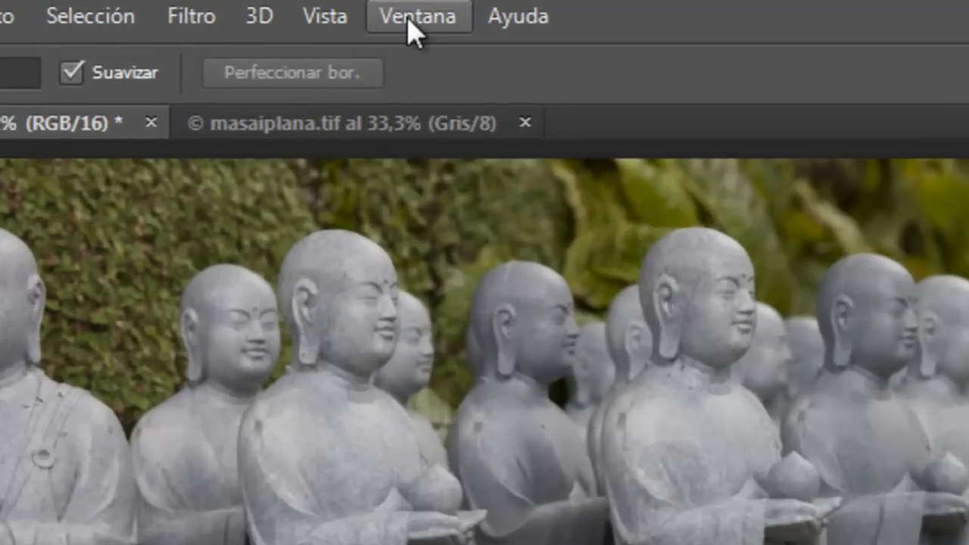
Examine the RGB histogram of the statues photo for missing highlight tones, and close it.
{"action": "left_click", "coordinate": [421, 23]}
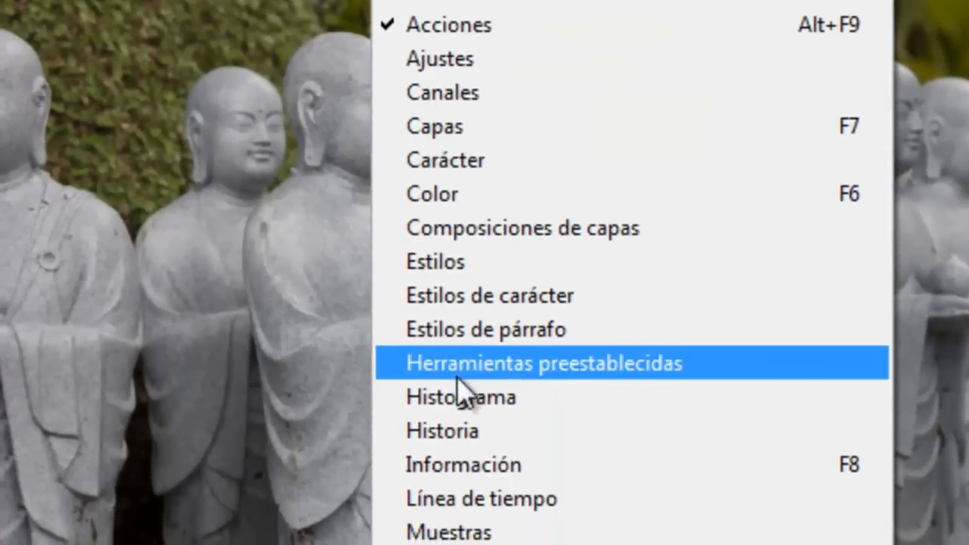
{"action": "left_click", "coordinate": [458, 398]}
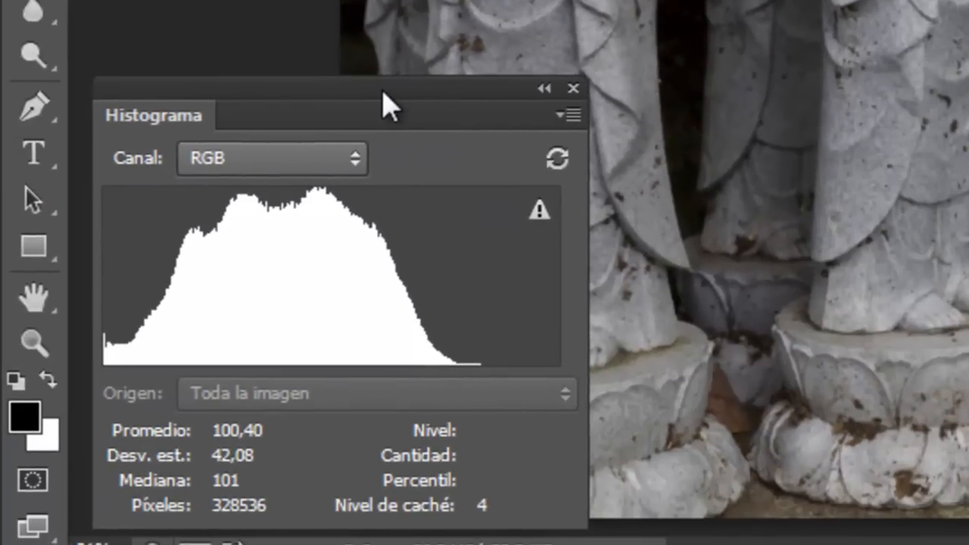
{"action": "left_click_drag", "start_coordinate": [383, 92], "coordinate": [361, 92]}
{"action": "mouse_move", "coordinate": [305, 319]}
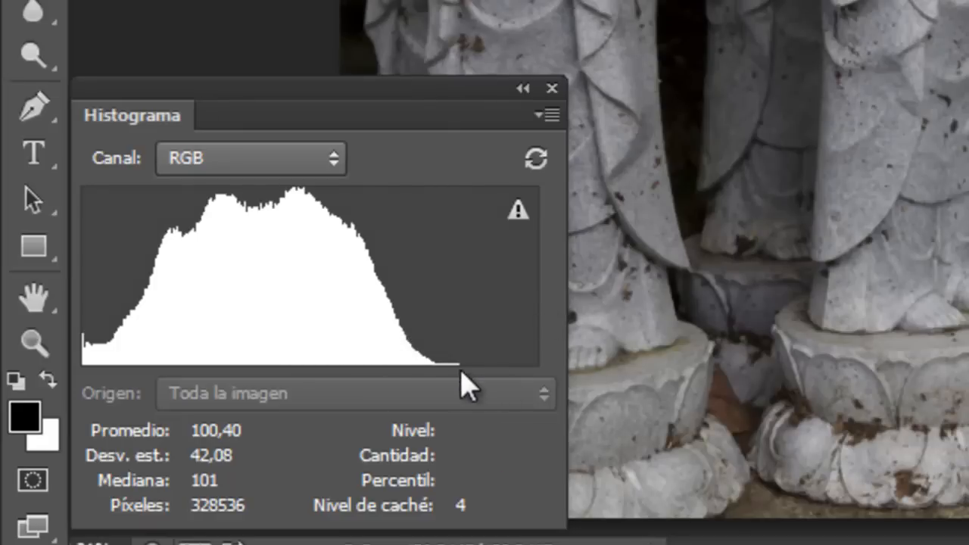
{"action": "mouse_move", "coordinate": [101, 357]}
{"action": "mouse_move", "coordinate": [507, 357]}
{"action": "left_click", "coordinate": [552, 88]}
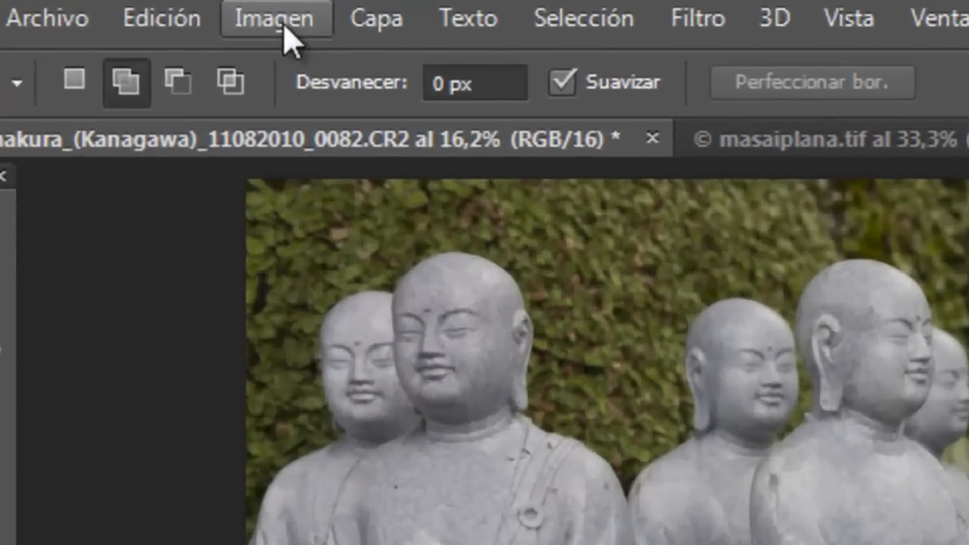
Apply a Levels adjustment to the statues photo with the RGB white input level at 211.
{"action": "left_click", "coordinate": [168, 9]}
{"action": "mouse_move", "coordinate": [386, 125]}
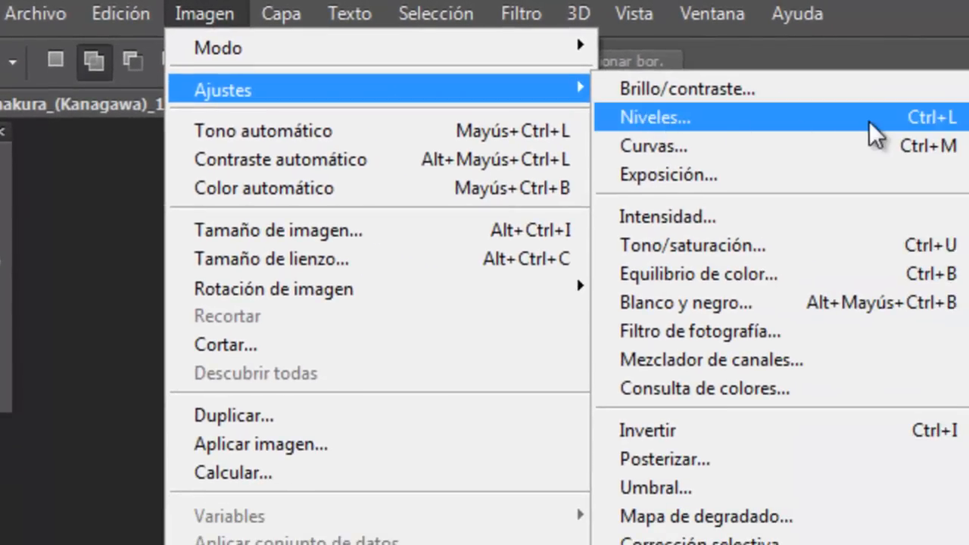
{"action": "left_click", "coordinate": [803, 123]}
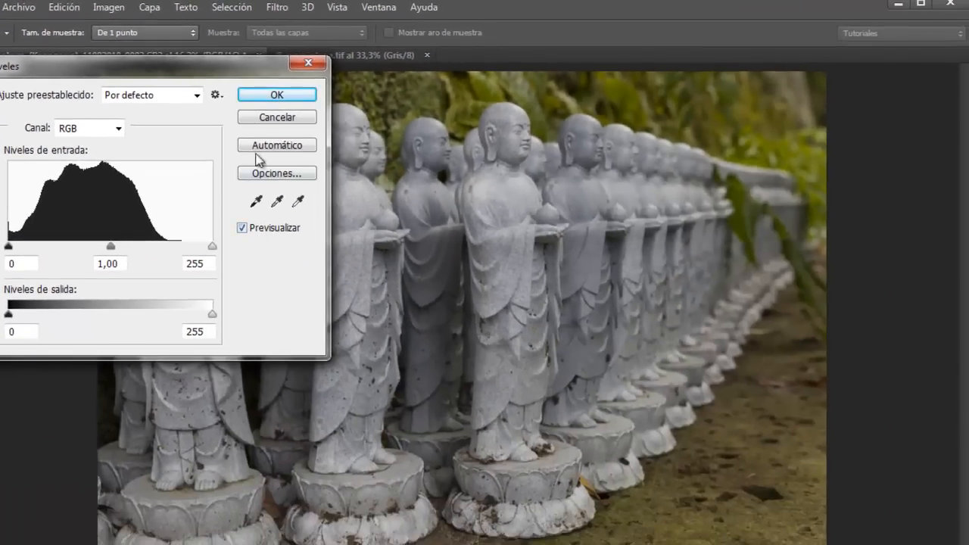
{"action": "left_click_drag", "start_coordinate": [262, 68], "coordinate": [876, 126]}
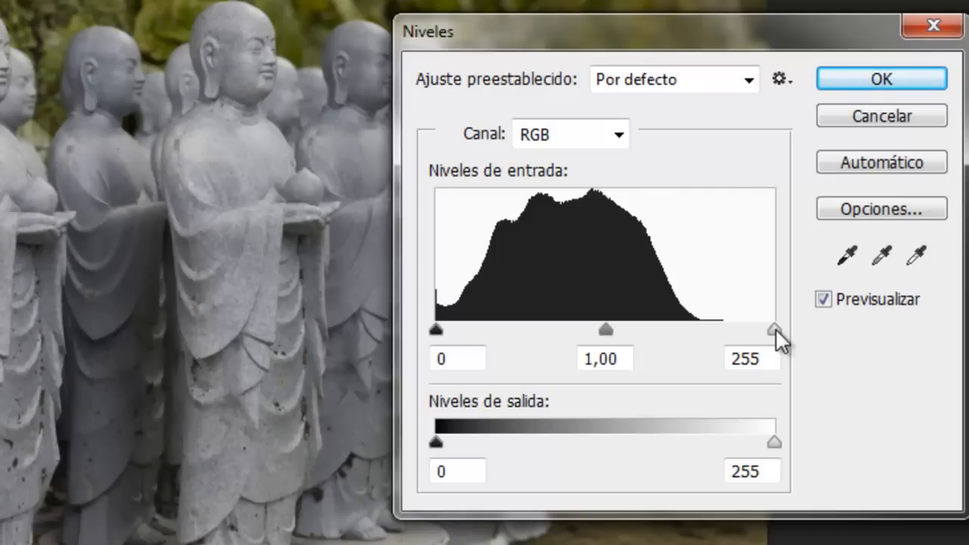
{"action": "left_click_drag", "start_coordinate": [775, 328], "coordinate": [719, 332]}
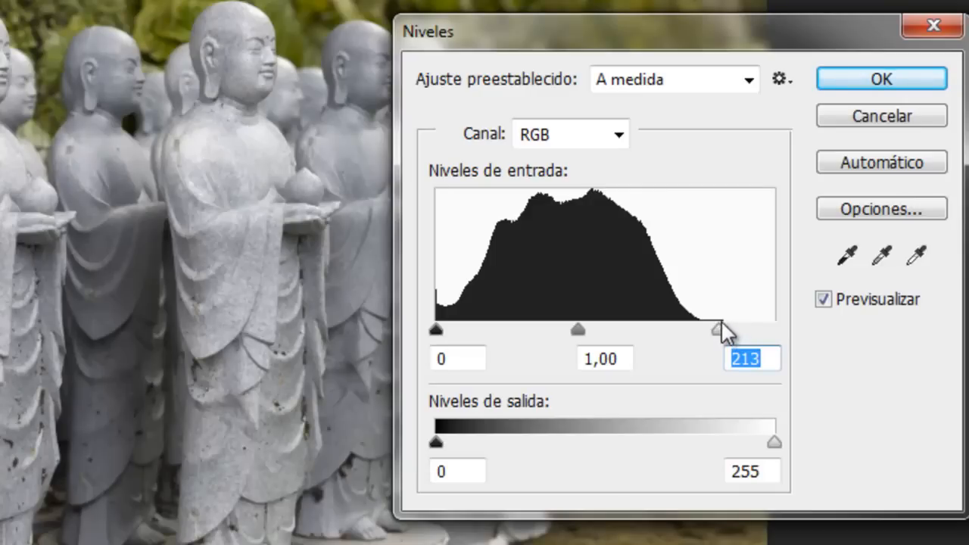
{"action": "left_click_drag", "start_coordinate": [718, 330], "coordinate": [662, 329]}
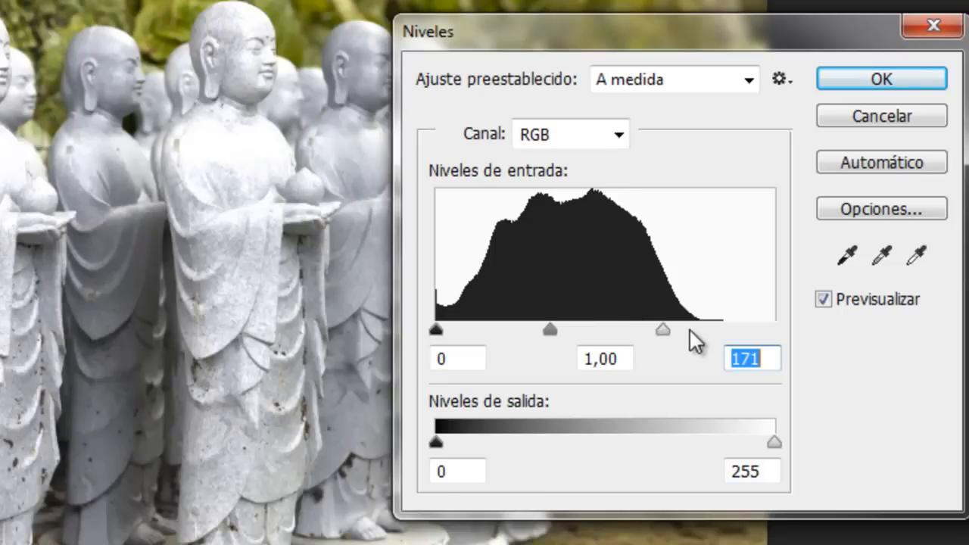
{"action": "left_click_drag", "start_coordinate": [664, 330], "coordinate": [716, 331]}
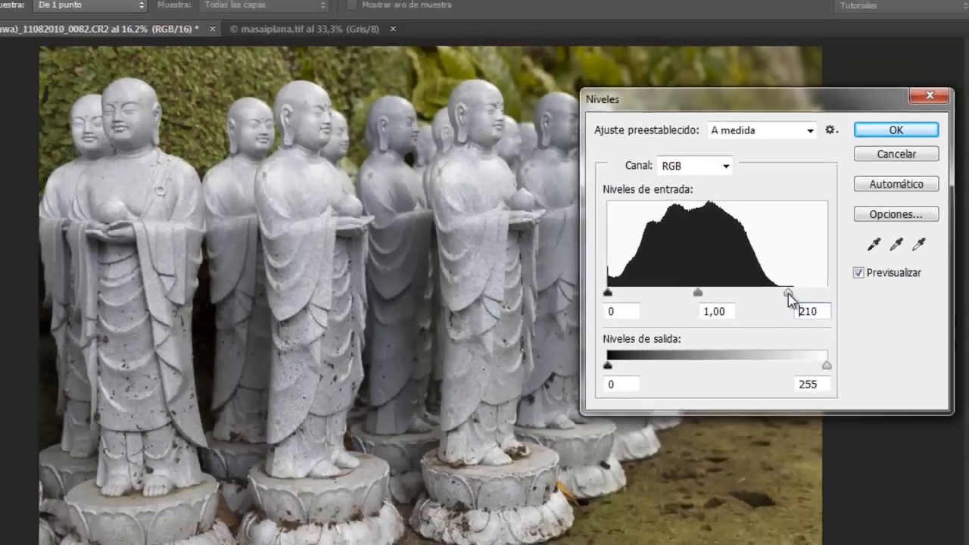
{"action": "mouse_move", "coordinate": [788, 293]}
{"action": "left_mouse_down"}
{"action": "mouse_move", "coordinate": [827, 288]}
{"action": "mouse_move", "coordinate": [789, 290]}
{"action": "mouse_move", "coordinate": [806, 288]}
{"action": "left_mouse_up"}
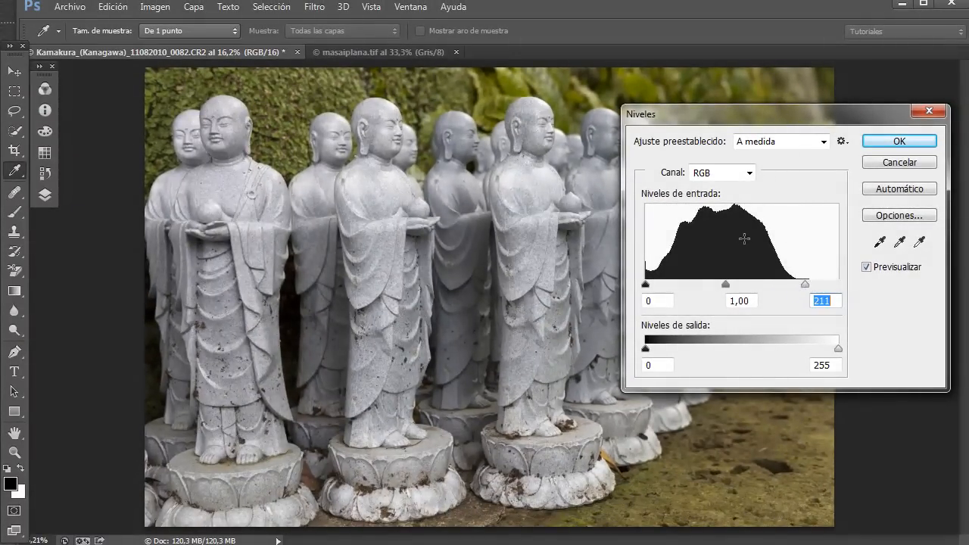
{"action": "left_click", "coordinate": [899, 141]}
{"action": "key", "text": "l"}
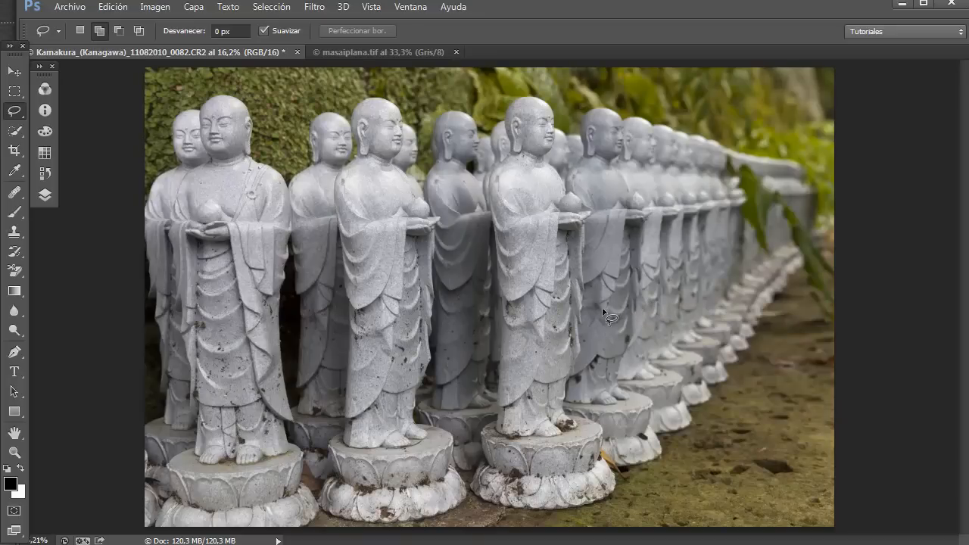
Switch to masaiplana.tif, examine its histogram for missing highlight tones, and close it.
{"action": "left_click", "coordinate": [340, 55]}
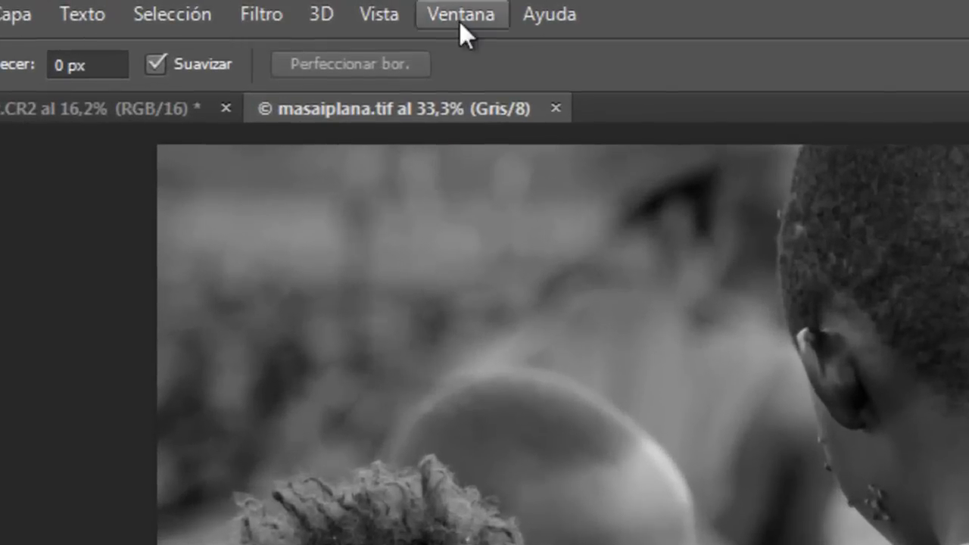
{"action": "left_click", "coordinate": [411, 9]}
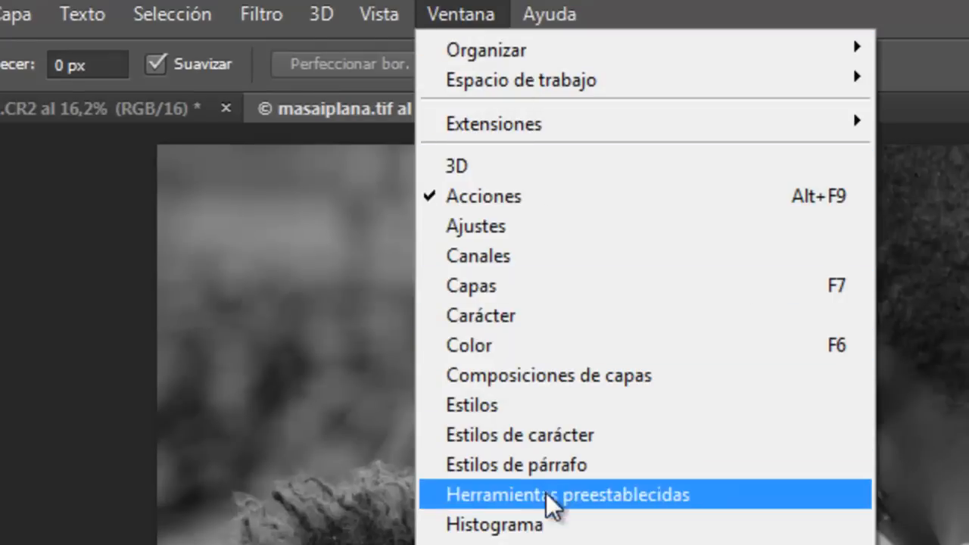
{"action": "left_click", "coordinate": [558, 525]}
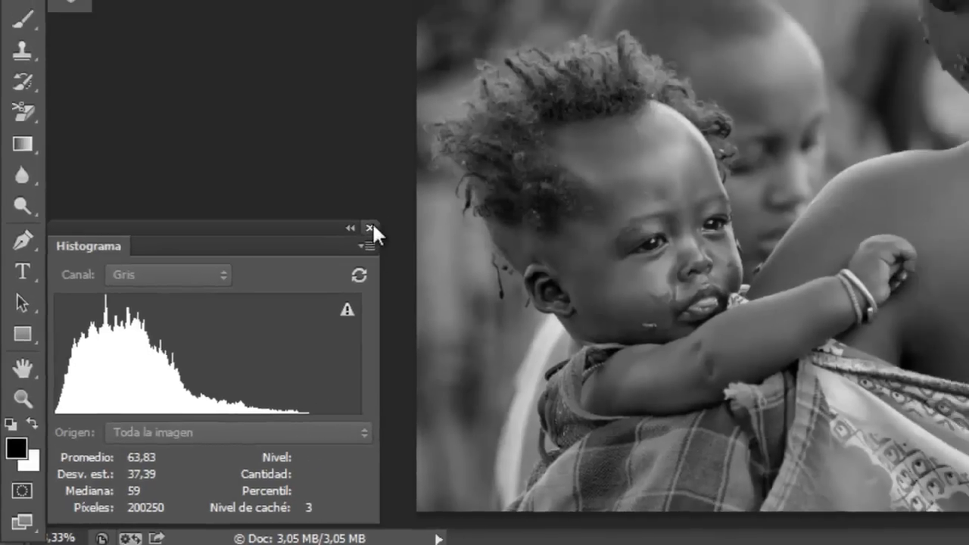
{"action": "left_click", "coordinate": [408, 195]}
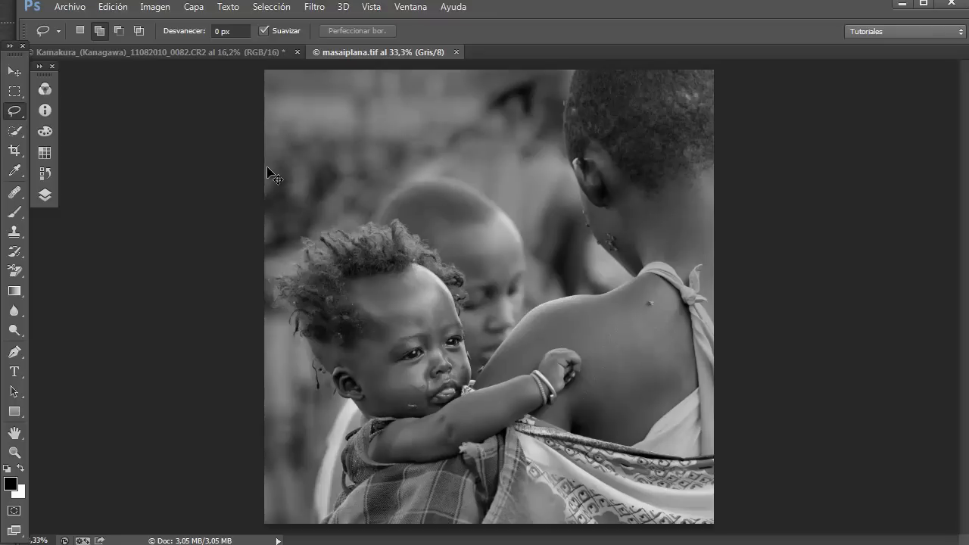
Apply a Levels adjustment to masaiplana.tif with the white input level at 218.
{"action": "key", "text": "ctrl+l"}
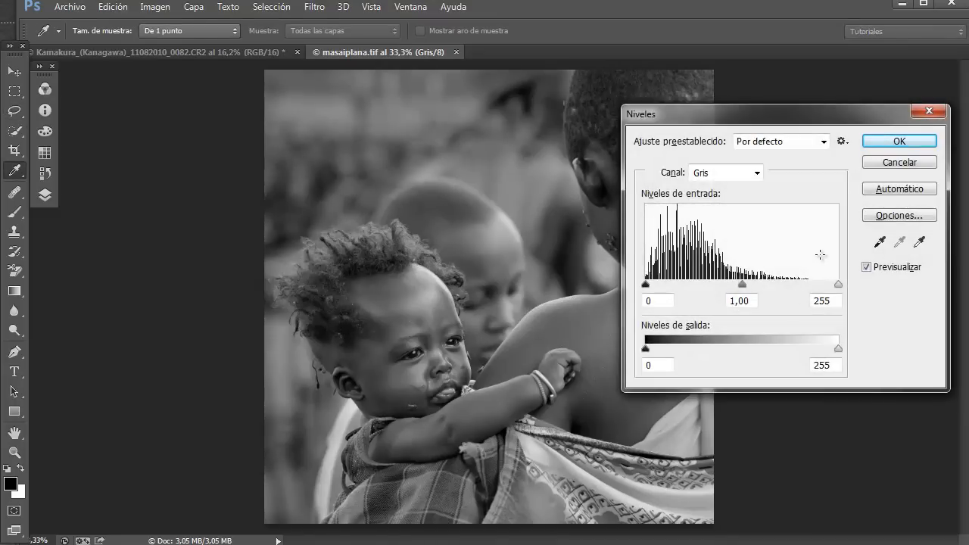
{"action": "left_click_drag", "start_coordinate": [836, 113], "coordinate": [841, 88]}
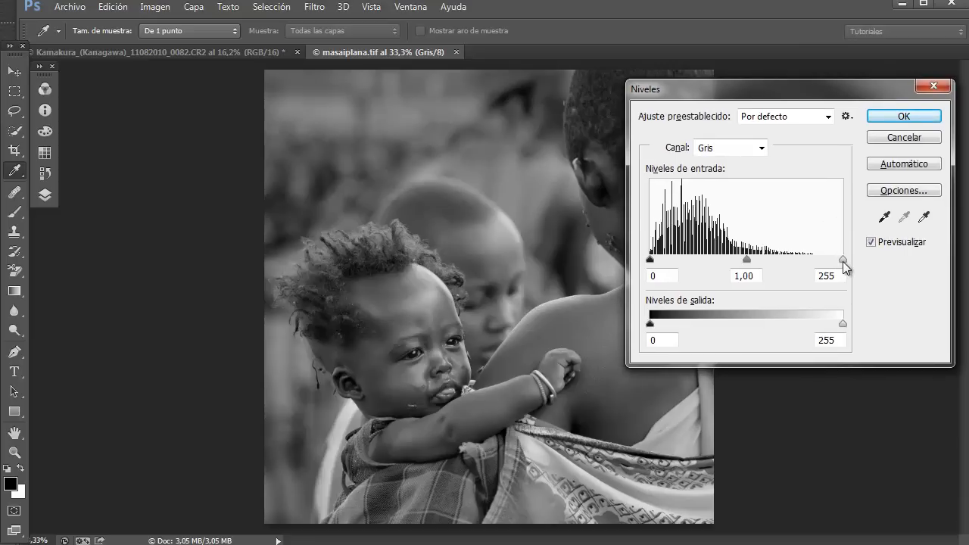
{"action": "left_click_drag", "start_coordinate": [843, 261], "coordinate": [816, 274]}
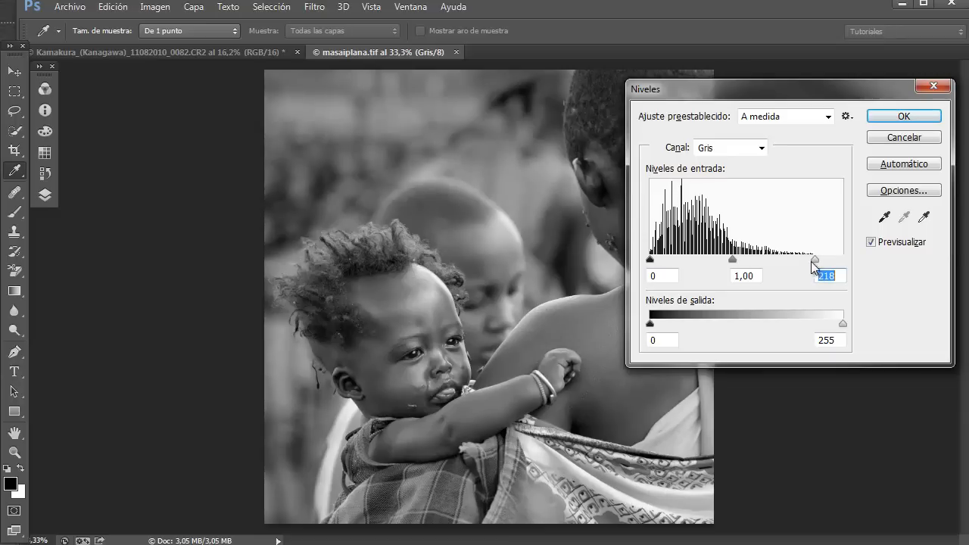
{"action": "left_click", "coordinate": [901, 118]}
{"action": "key", "text": "l"}
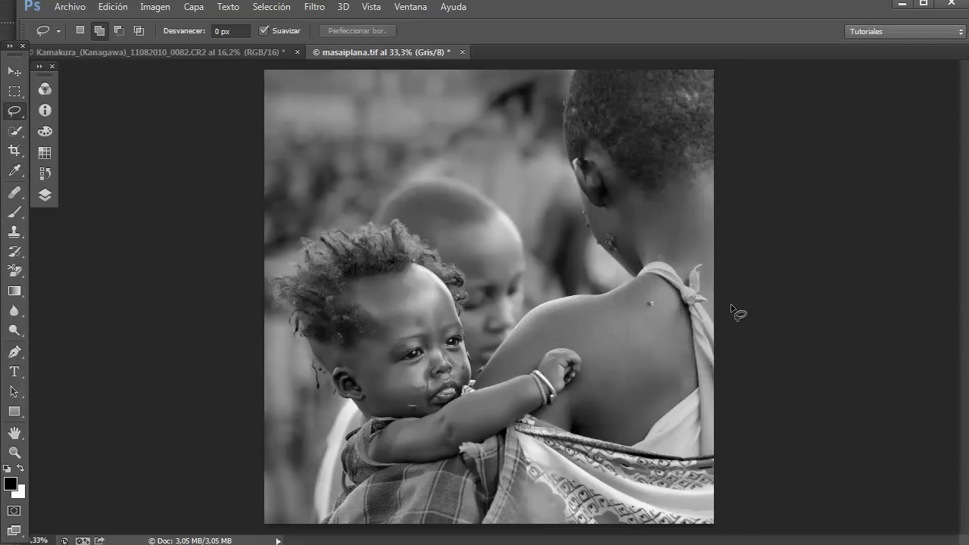
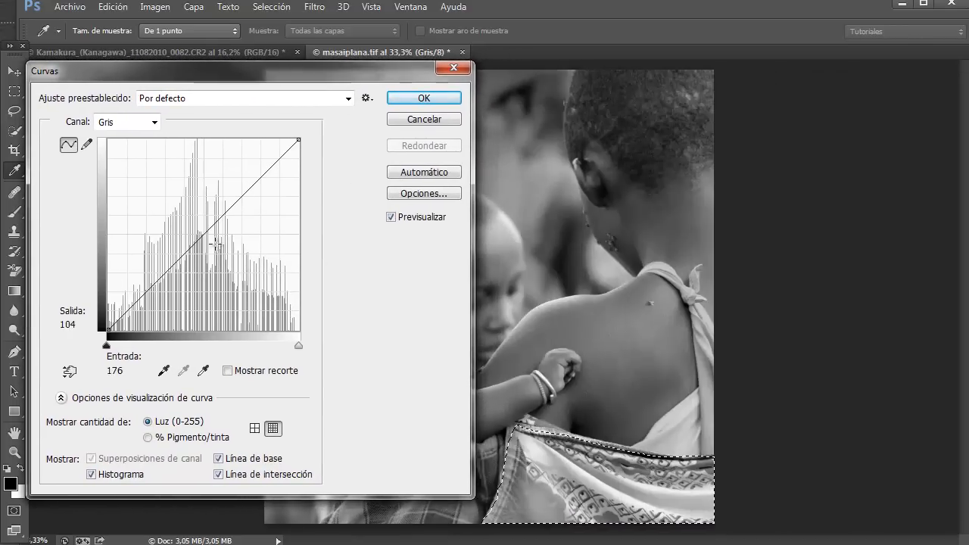
Darken the selected patterned cloth with a Curves adjustment, mapping input 138 to output 78.
{"action": "left_click_drag", "start_coordinate": [188, 250], "coordinate": [203, 265]}
{"action": "left_click_drag", "start_coordinate": [202, 189], "coordinate": [212, 195]}
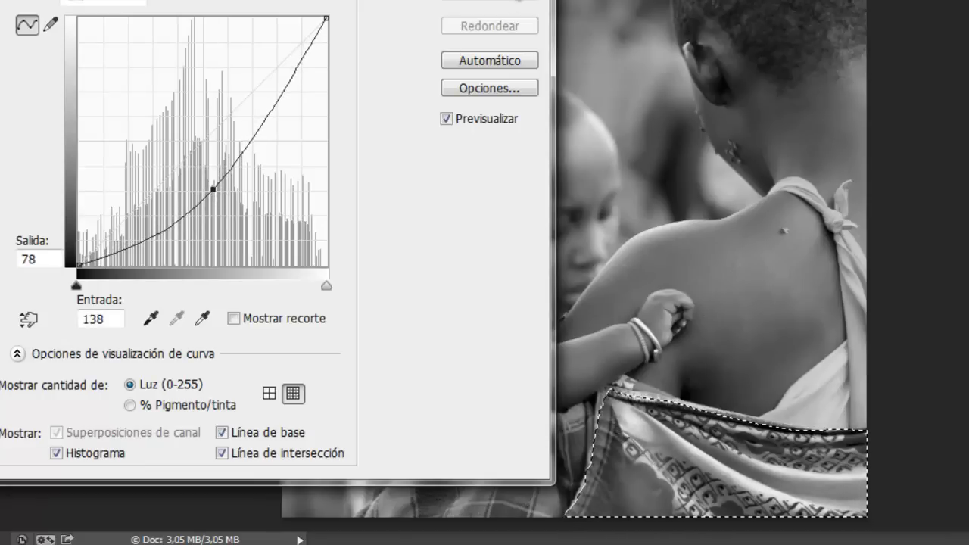
{"action": "key", "text": "Return"}
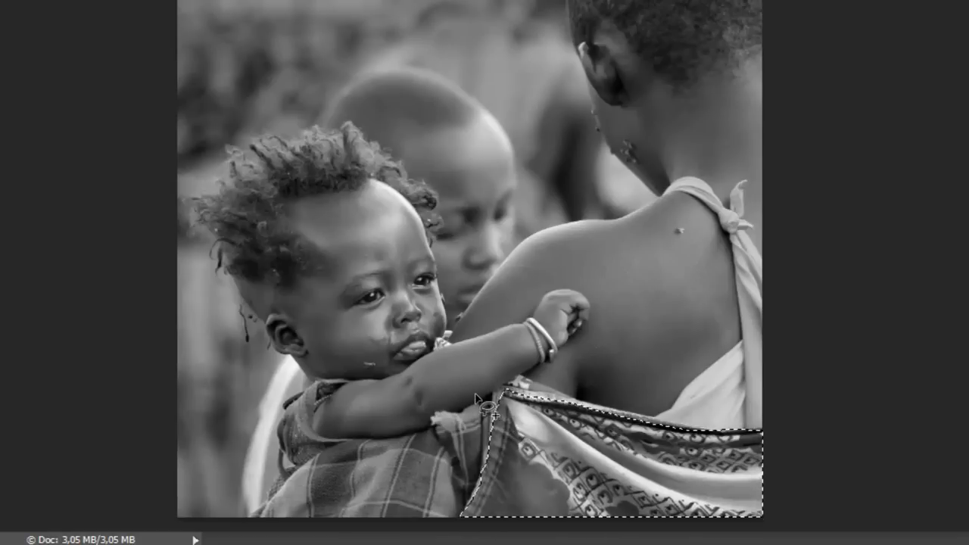
Compare the cloth before and after the Curves adjustment by undoing and redoing it, and clear the selection.
{"action": "key", "text": "ctrl+shift+l"}
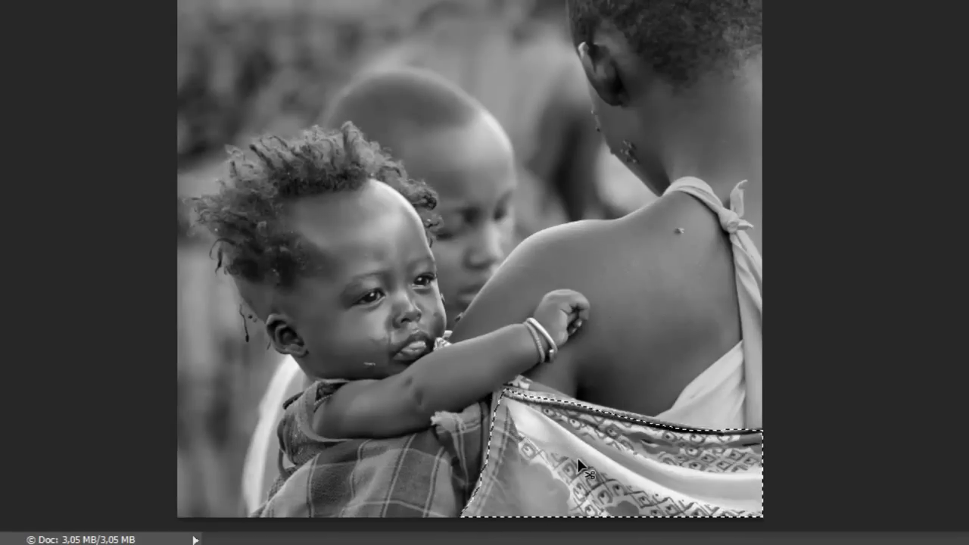
{"action": "key", "text": "ctrl+z"}
{"action": "key", "text": "ctrl+z"}
{"action": "key", "text": "ctrl+z"}
{"action": "key", "text": "ctrl+z"}
{"action": "key", "text": "ctrl+z"}
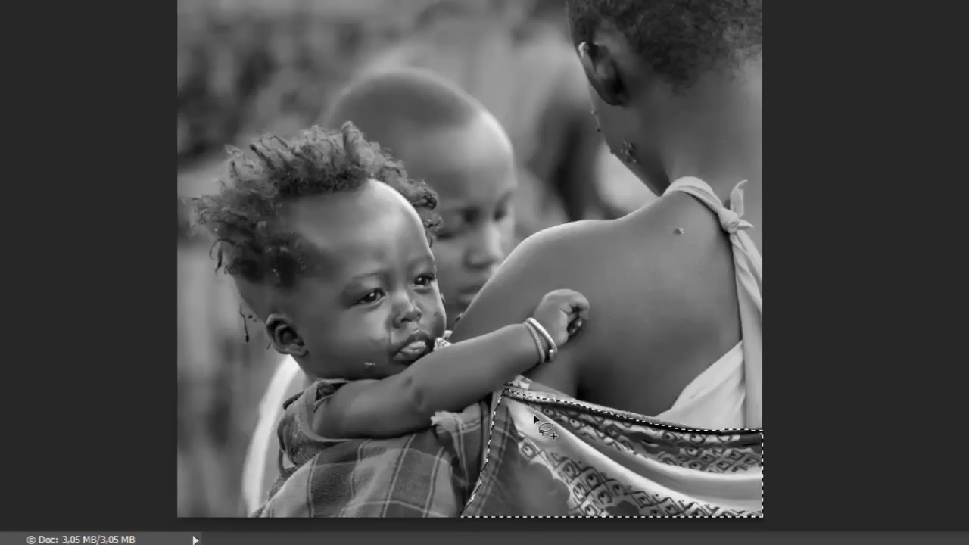
{"action": "key", "text": "ctrl+d"}
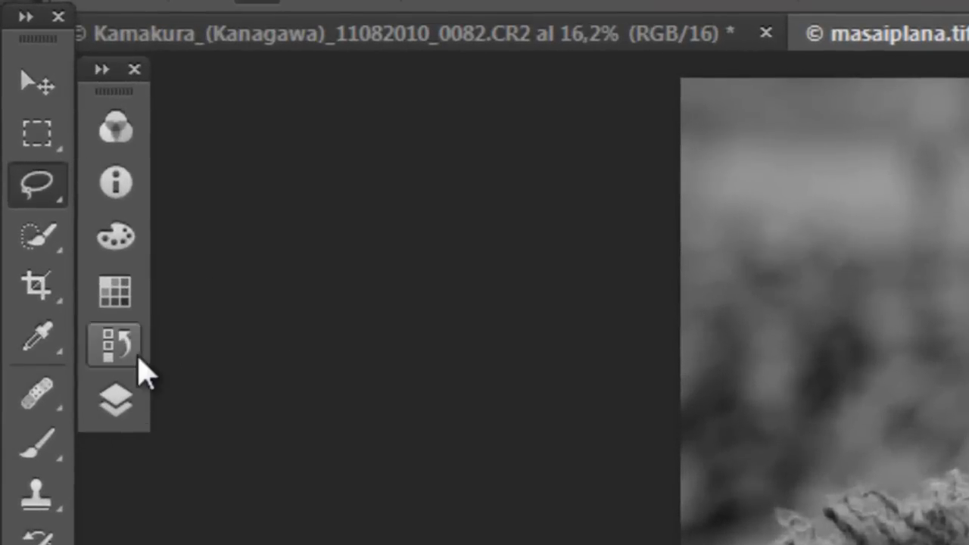
Revert masaiplana.tif to its Abrir history state, and collapse the history.
{"action": "left_click", "coordinate": [121, 348]}
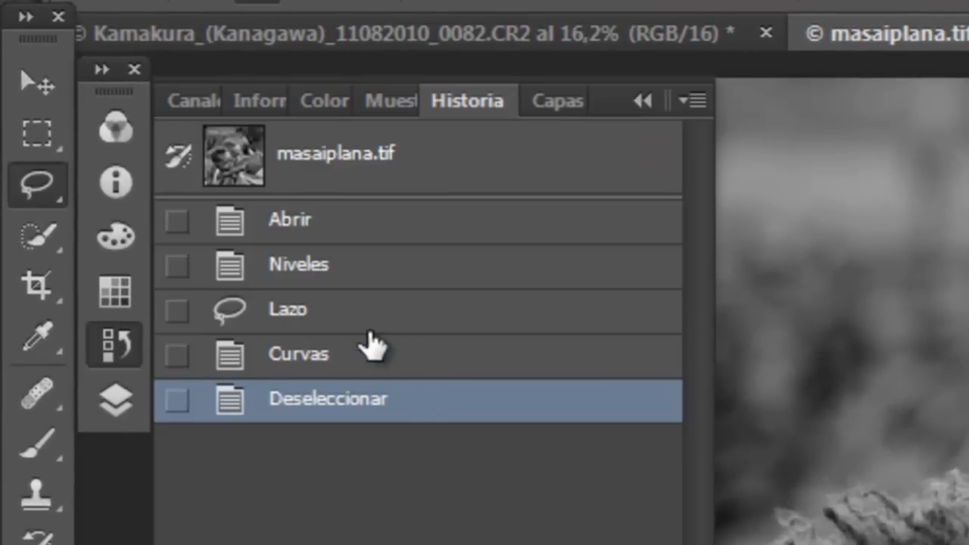
{"action": "left_click", "coordinate": [360, 235]}
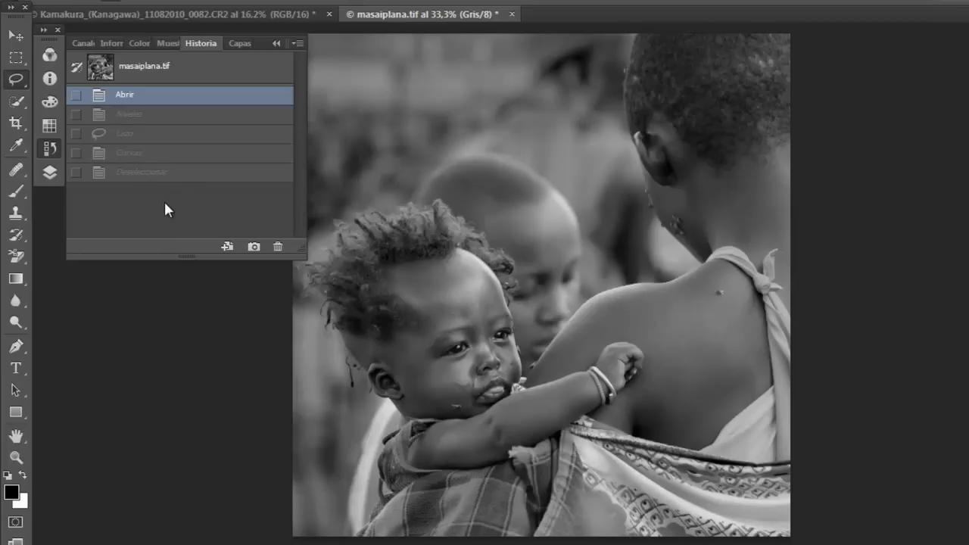
{"action": "left_click", "coordinate": [274, 44]}
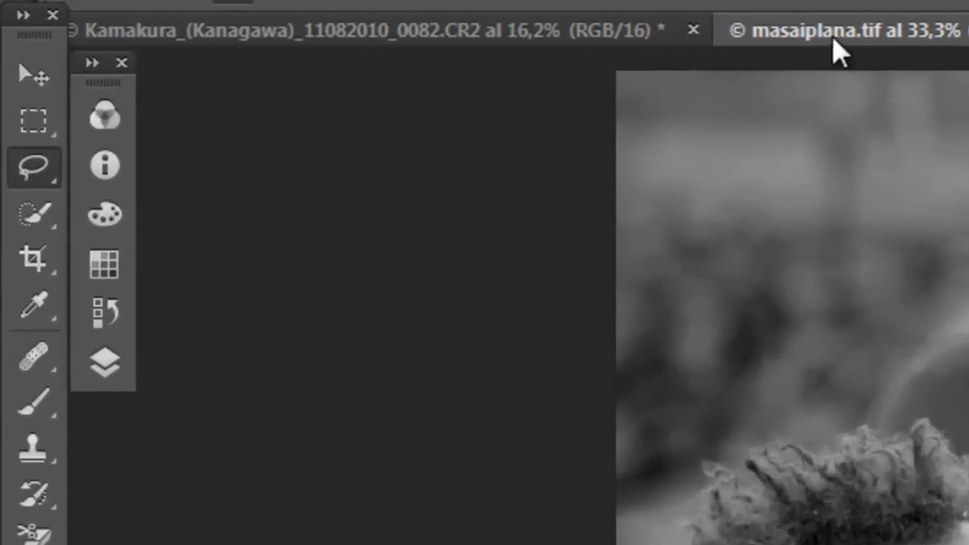
{"action": "left_click", "coordinate": [110, 311]}
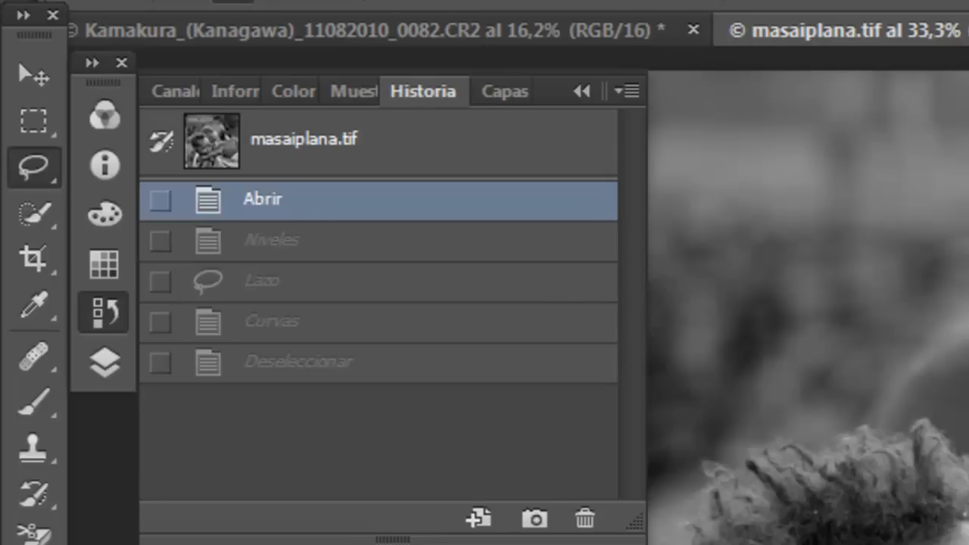
{"action": "left_click", "coordinate": [583, 91]}
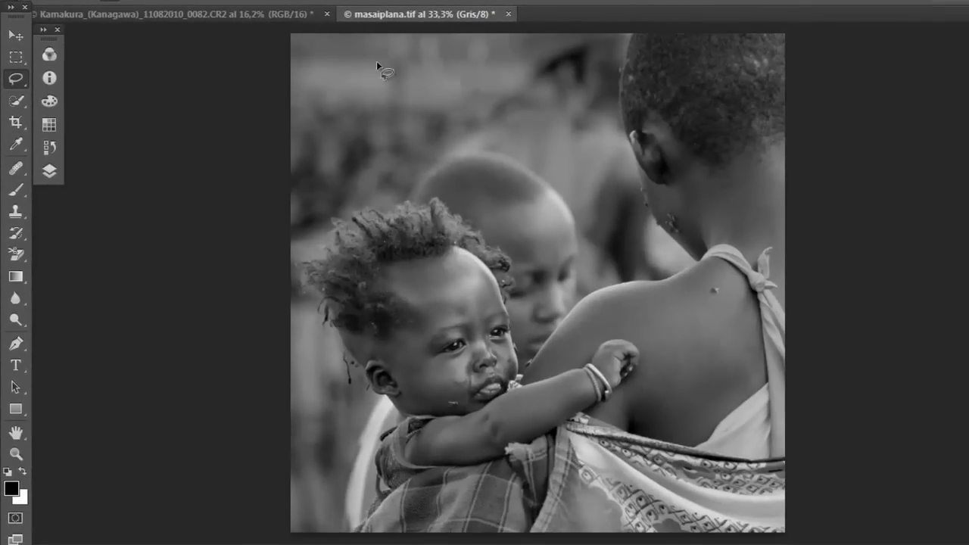
{"action": "key", "text": "alt+i"}
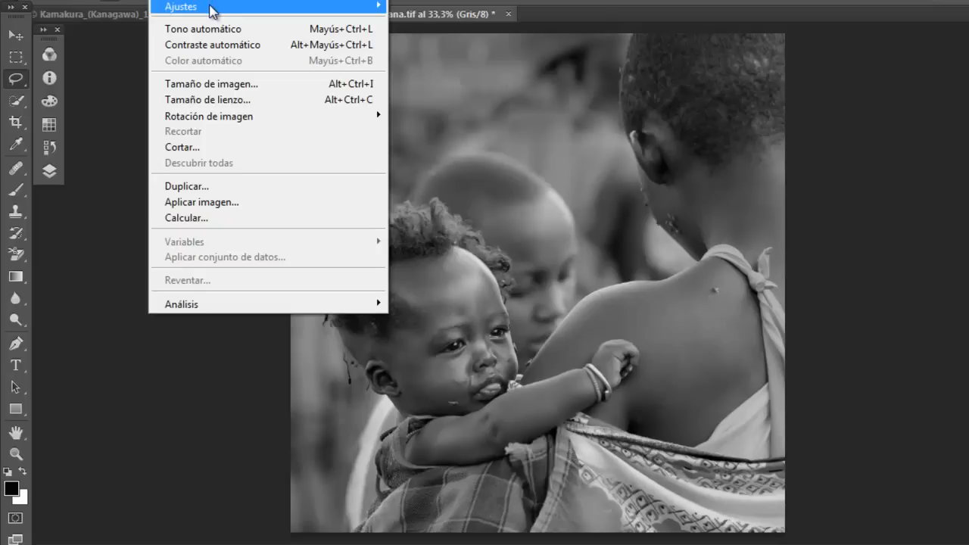
{"action": "mouse_move", "coordinate": [212, 9]}
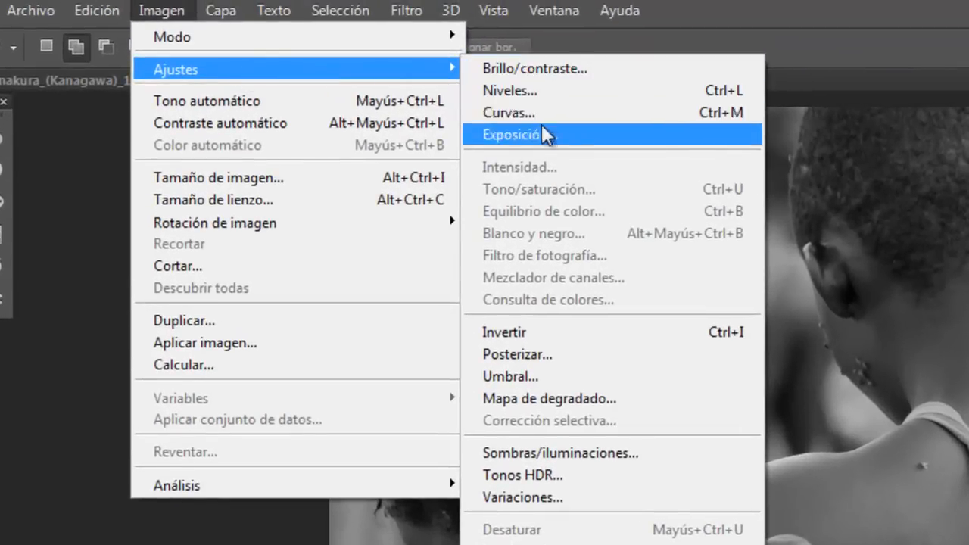
{"action": "left_click", "coordinate": [564, 105]}
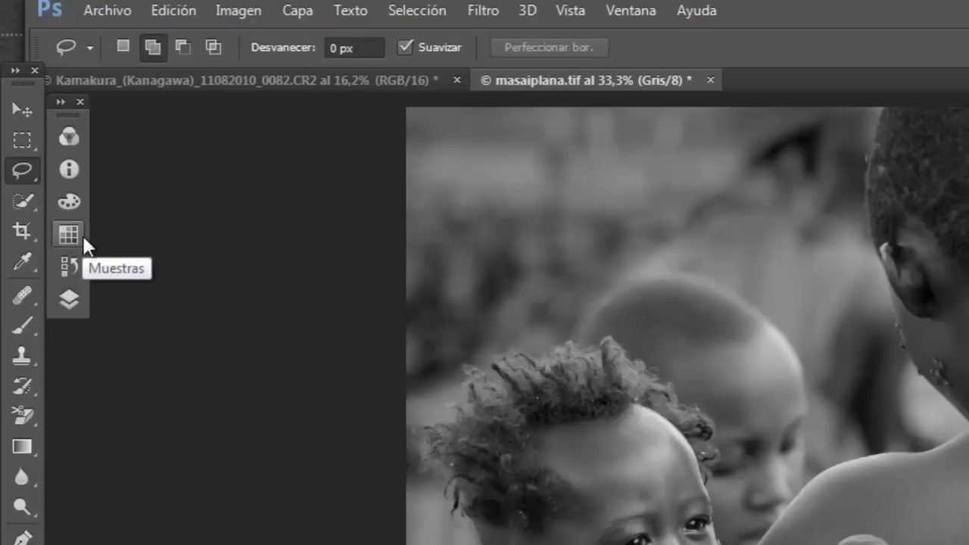
Add a Levels adjustment layer above the Fondo layer with the white input level at 213.
{"action": "left_click", "coordinate": [70, 298]}
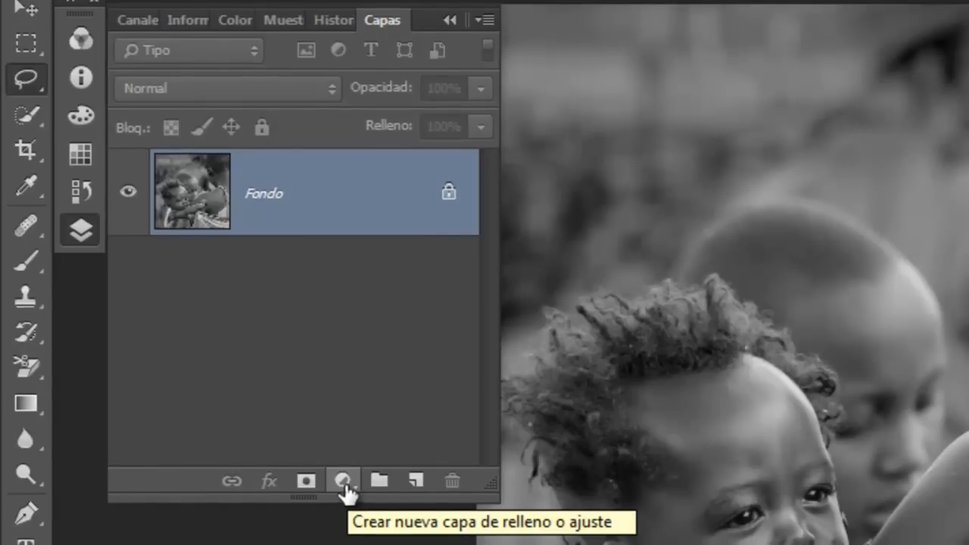
{"action": "left_click", "coordinate": [350, 483]}
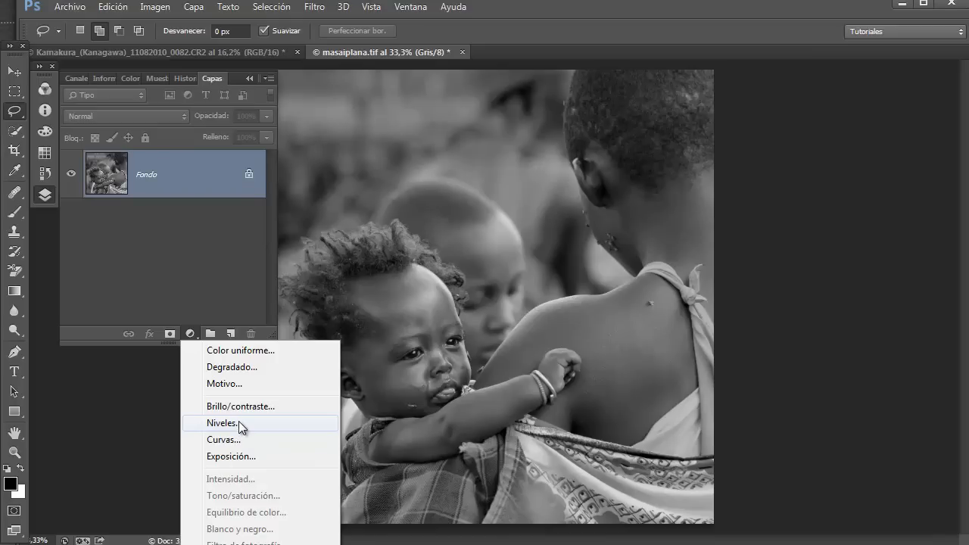
{"action": "left_click", "coordinate": [239, 422]}
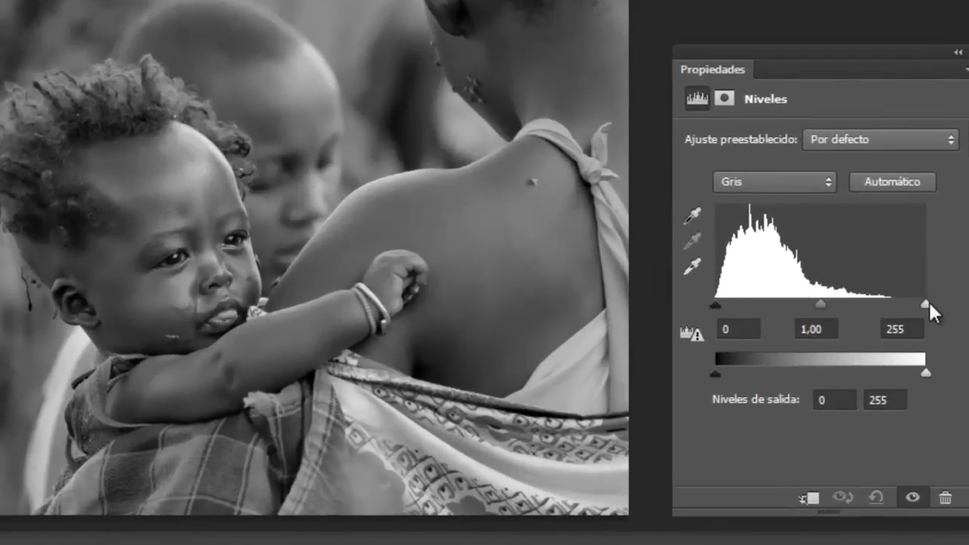
{"action": "left_click_drag", "start_coordinate": [925, 305], "coordinate": [888, 309]}
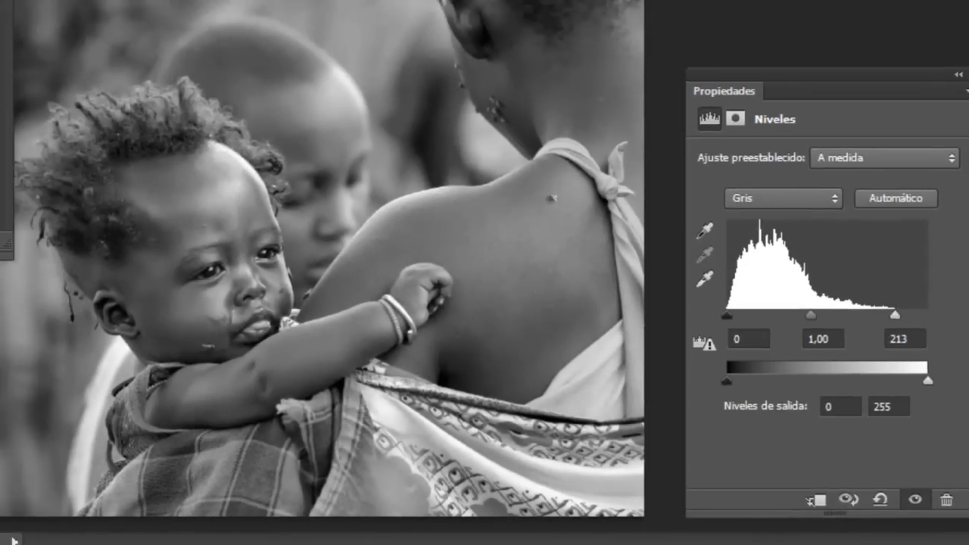
Select the patterned cloth with a freehand lasso outline and darken it with a masked Curves adjustment layer, pulling the midtones down.
{"action": "left_click", "coordinate": [0, 150]}
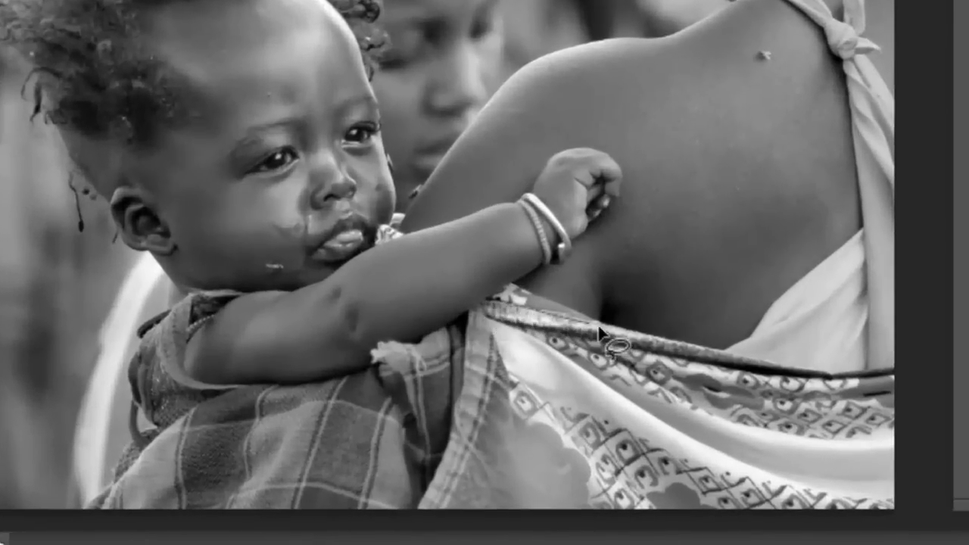
{"action": "mouse_move", "coordinate": [649, 345]}
{"action": "left_mouse_down"}
{"action": "mouse_move", "coordinate": [794, 374]}
{"action": "mouse_move", "coordinate": [908, 381]}
{"action": "mouse_move", "coordinate": [928, 498]}
{"action": "mouse_move", "coordinate": [892, 533]}
{"action": "mouse_move", "coordinate": [406, 529]}
{"action": "mouse_move", "coordinate": [428, 503]}
{"action": "left_mouse_up"}
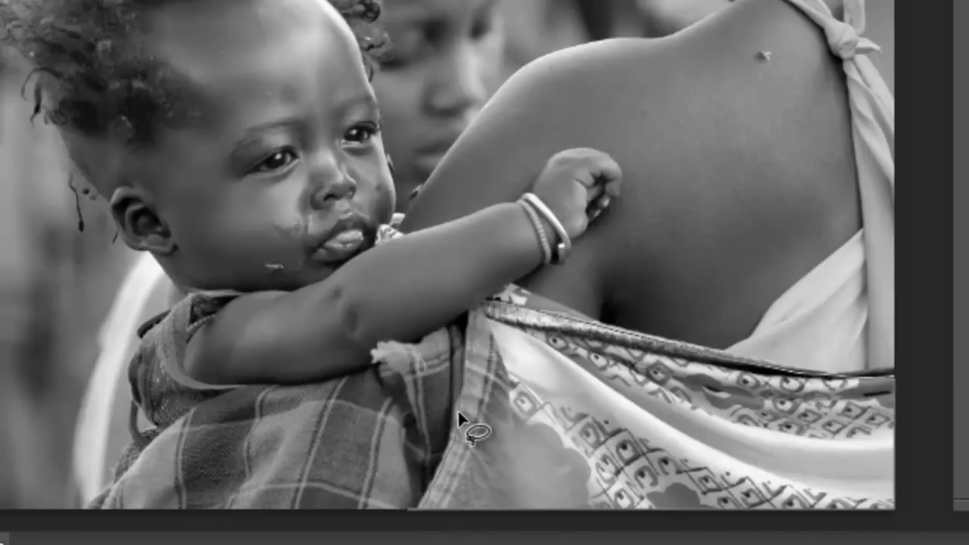
{"action": "left_click", "coordinate": [485, 316]}
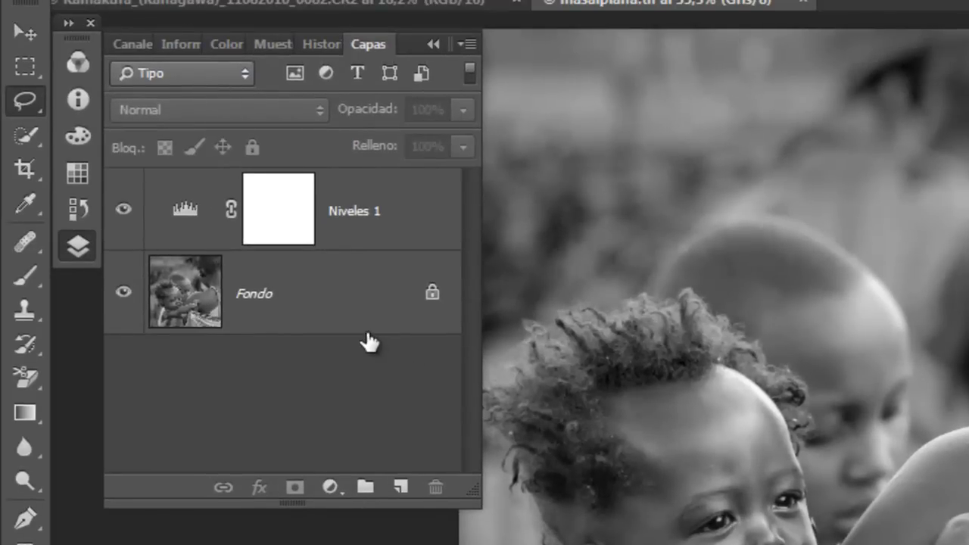
{"action": "left_click", "coordinate": [330, 486]}
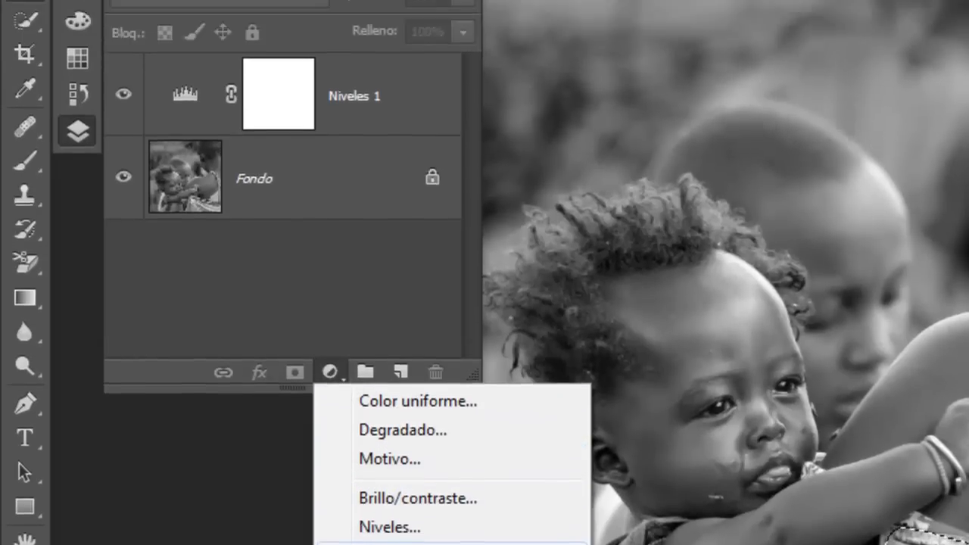
{"action": "left_click", "coordinate": [388, 508]}
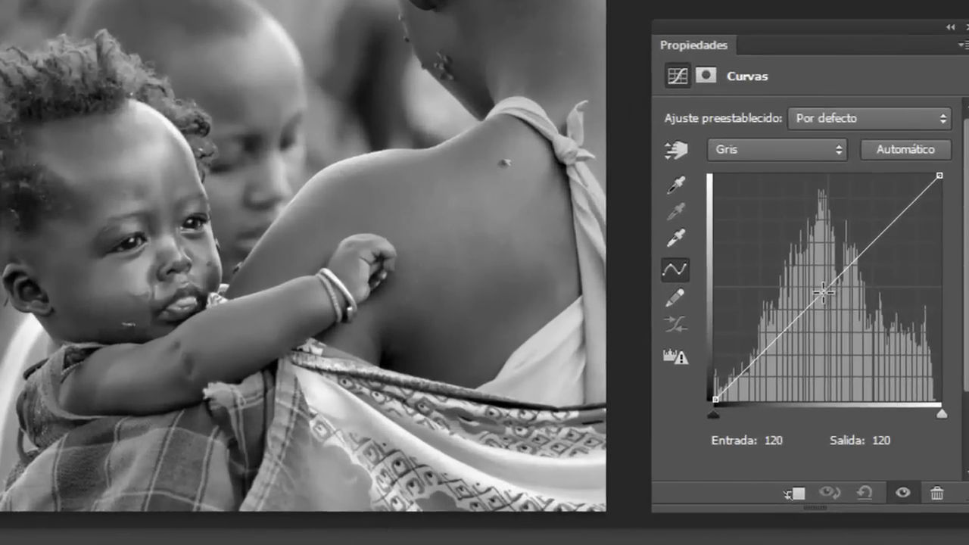
{"action": "left_click_drag", "start_coordinate": [823, 292], "coordinate": [871, 312]}
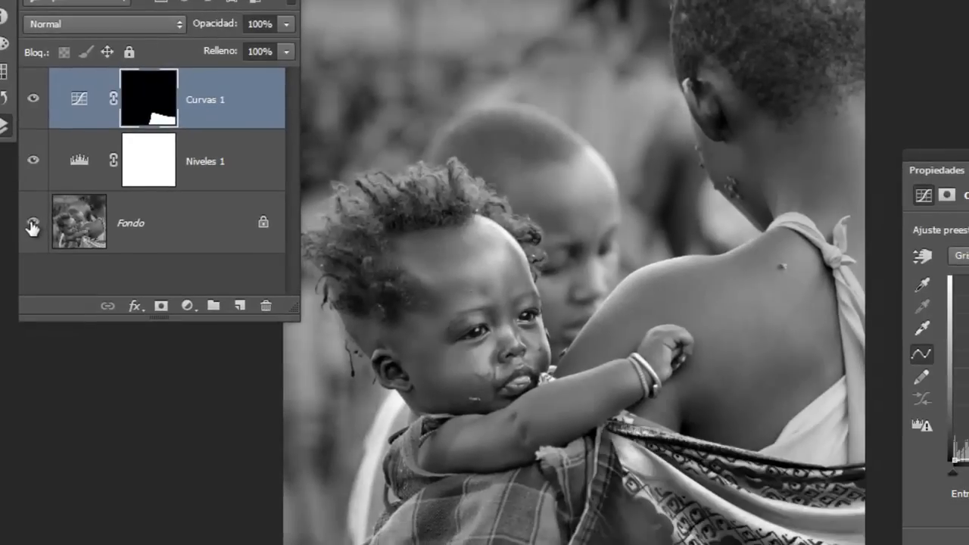
Compare the photo with and without both adjustment layers by repeatedly isolating the Fondo layer and restoring the others.
{"action": "left_click", "coordinate": [31, 225], "text": "alt"}
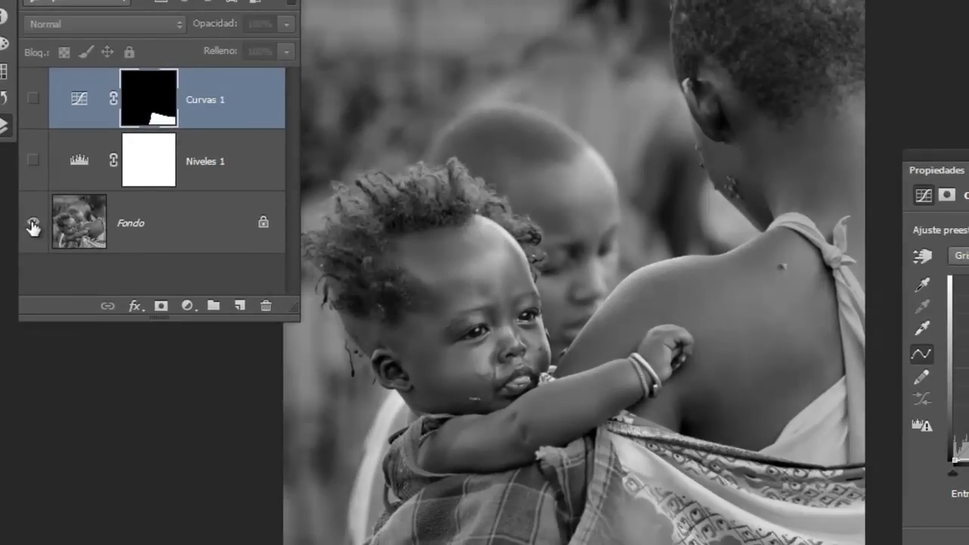
{"action": "left_click", "coordinate": [30, 226], "text": "alt"}
{"action": "left_click", "coordinate": [31, 226], "text": "alt"}
{"action": "left_click", "coordinate": [30, 226], "text": "alt"}
{"action": "left_click", "coordinate": [30, 226], "text": "alt"}
{"action": "left_click", "coordinate": [31, 225], "text": "alt"}
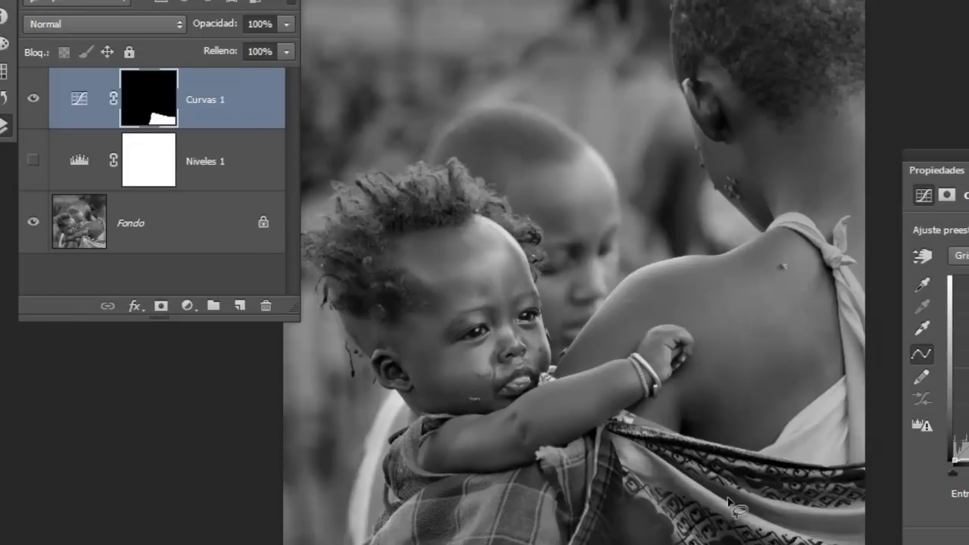
Check the Niveles 1 and Curvas 1 effects separately by switching each layer's visibility, leaving Niveles 1 shown and Curvas 1 hidden.
{"action": "left_click", "coordinate": [33, 160]}
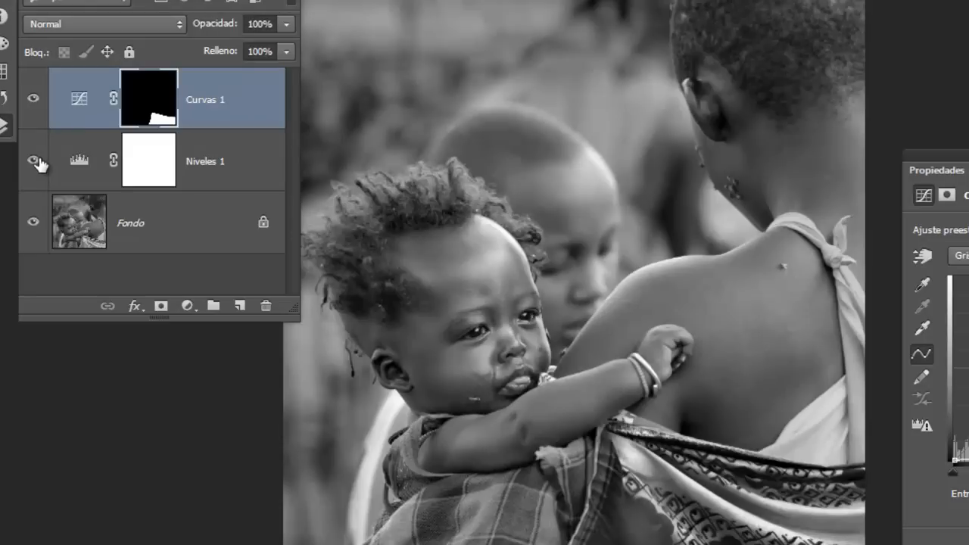
{"action": "left_click", "coordinate": [32, 98]}
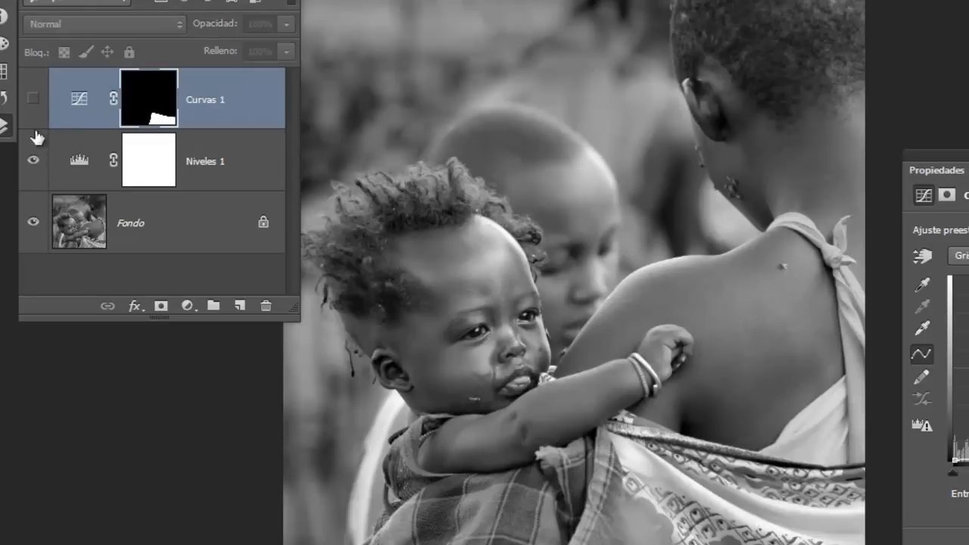
{"action": "left_click", "coordinate": [32, 165]}
{"action": "left_click", "coordinate": [35, 166]}
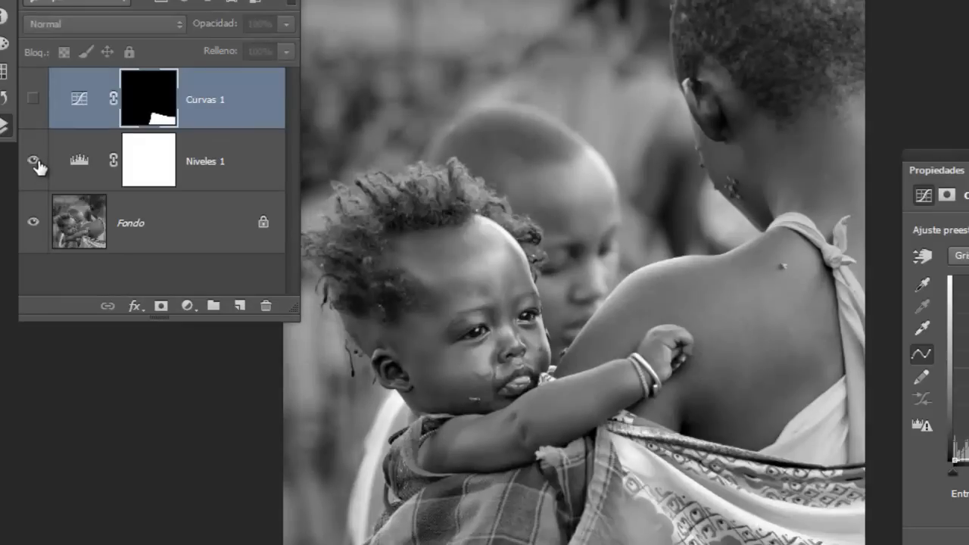